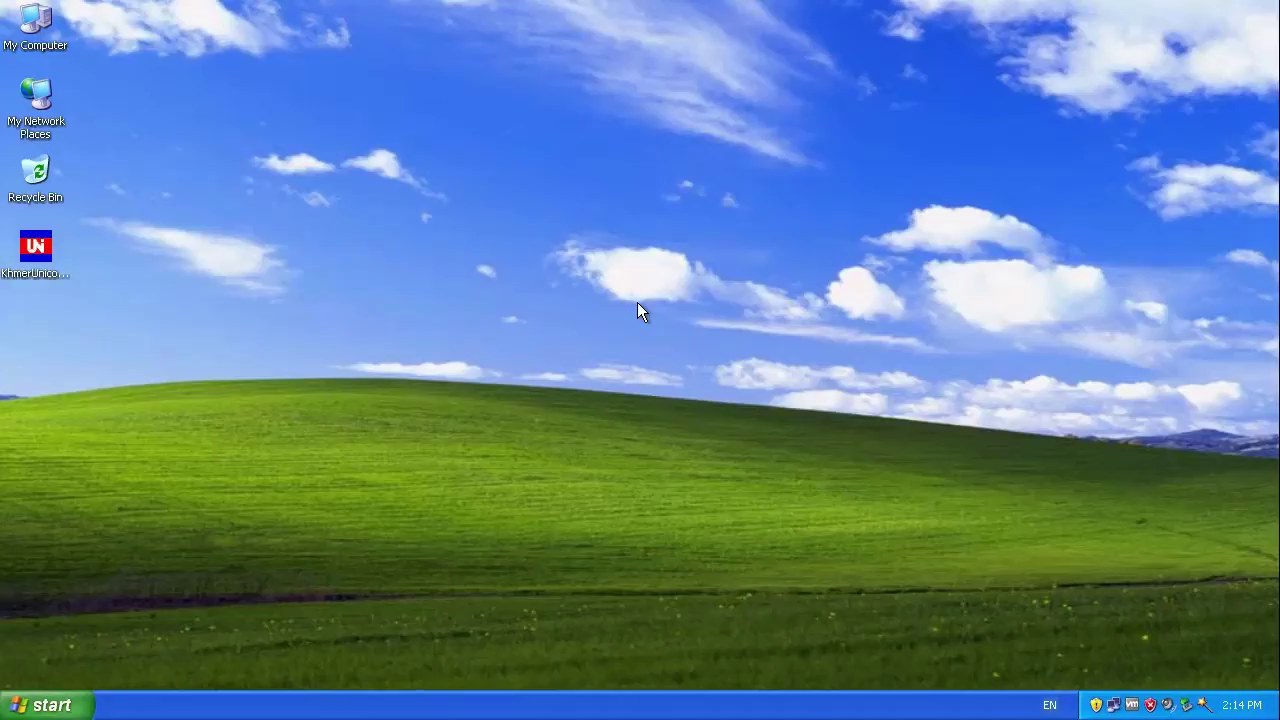
Step: Install Khmer Unicode 2.0.1 from its desktop installer into the default folder, and finish setup without restarting the computer
{"action": "right_click", "coordinate": [637, 302]}
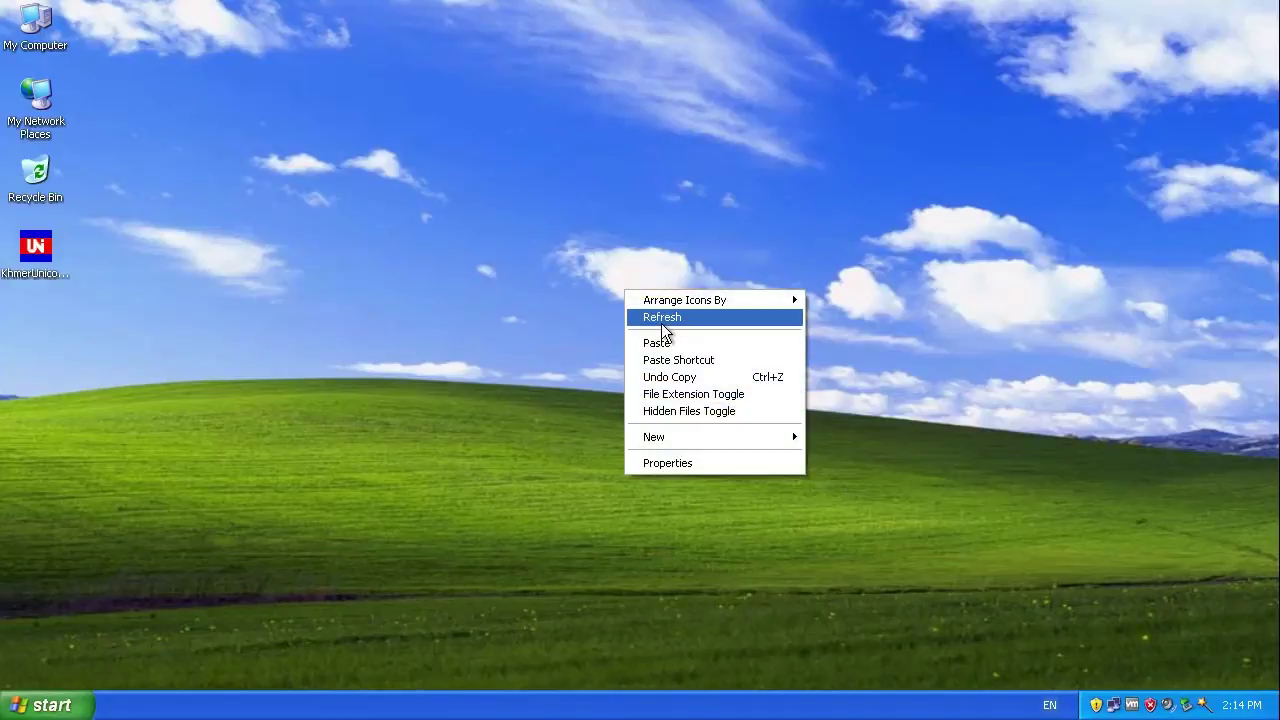
{"action": "left_click", "coordinate": [661, 319]}
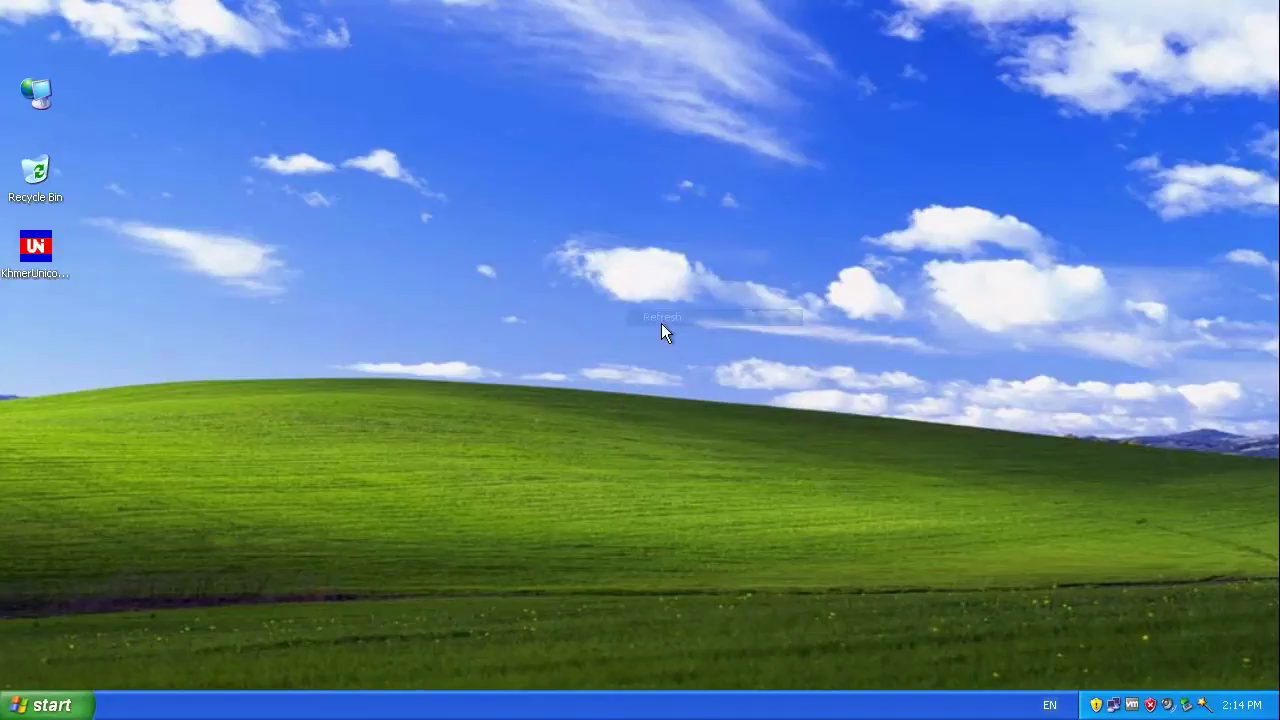
{"action": "double_click", "coordinate": [47, 279]}
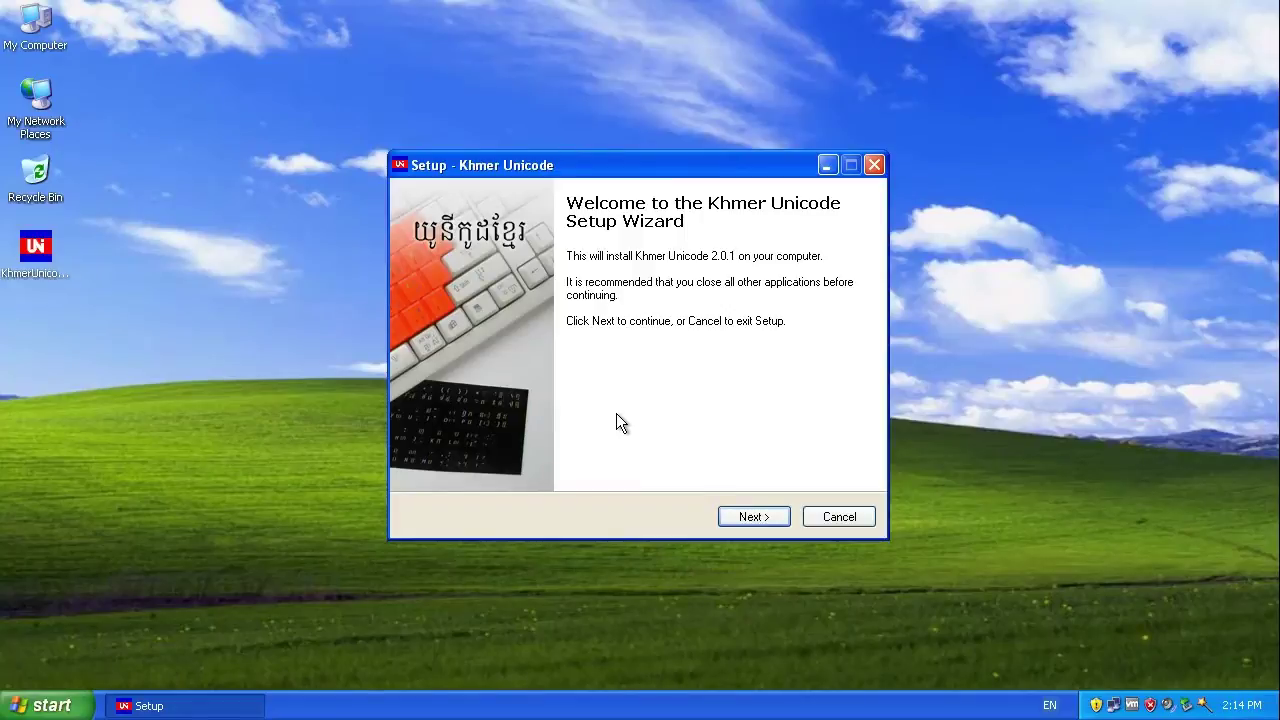
{"action": "left_click", "coordinate": [768, 530]}
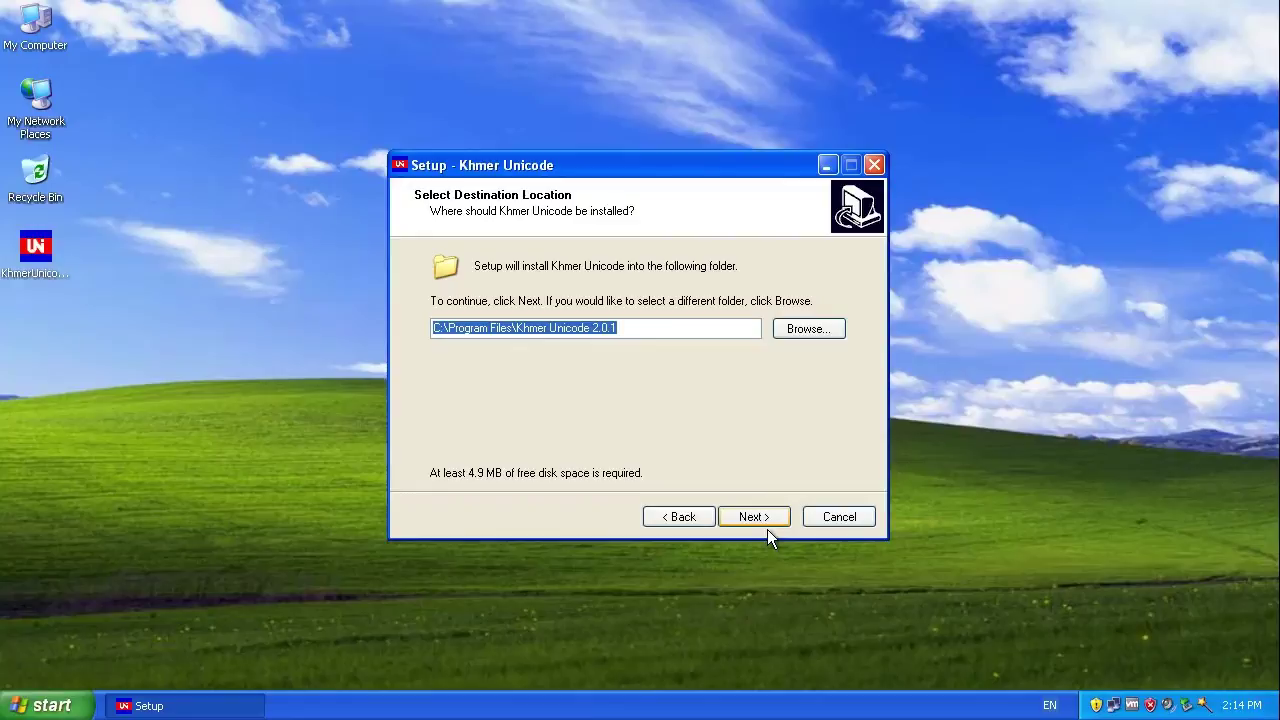
{"action": "left_click", "coordinate": [767, 528]}
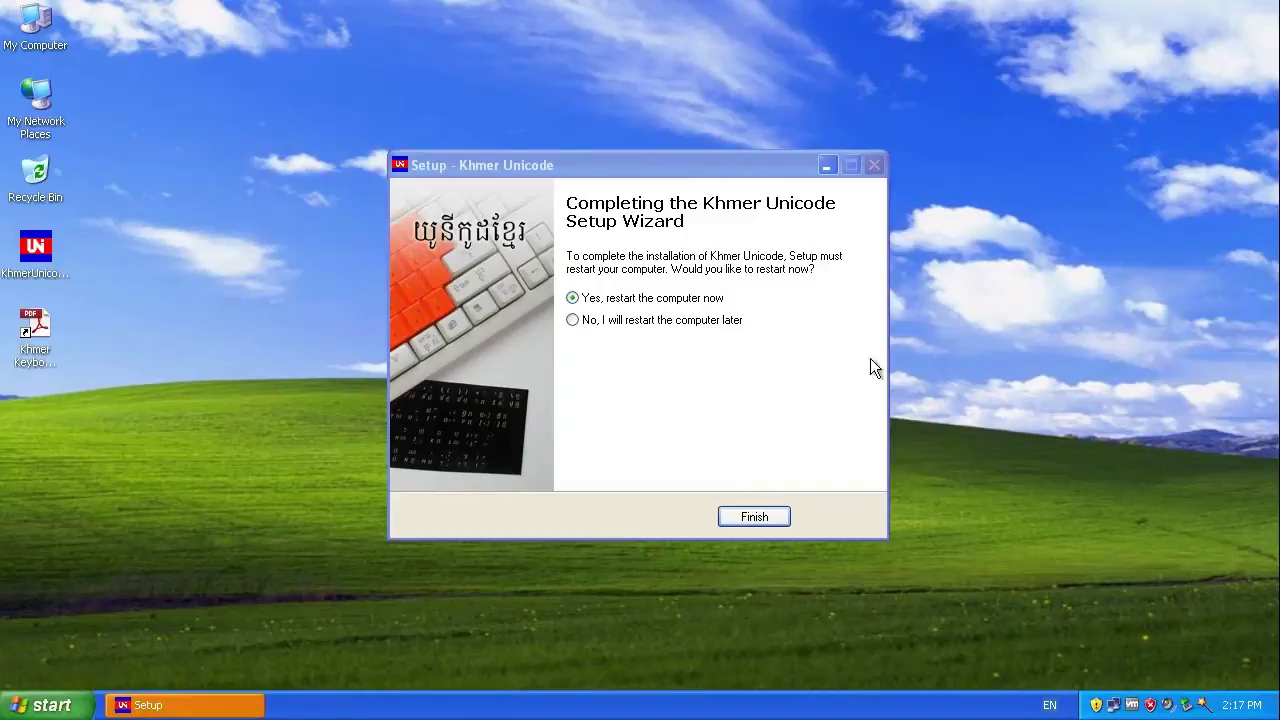
{"action": "left_click", "coordinate": [741, 329]}
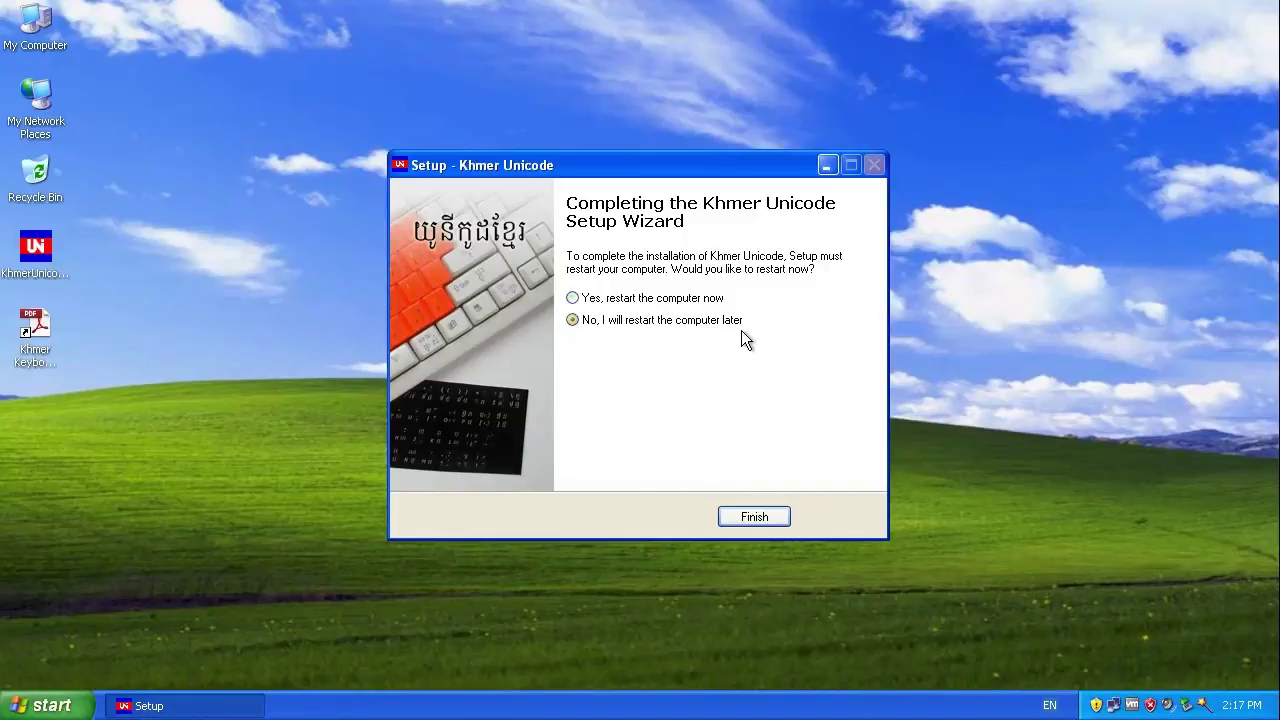
{"action": "left_click", "coordinate": [758, 524]}
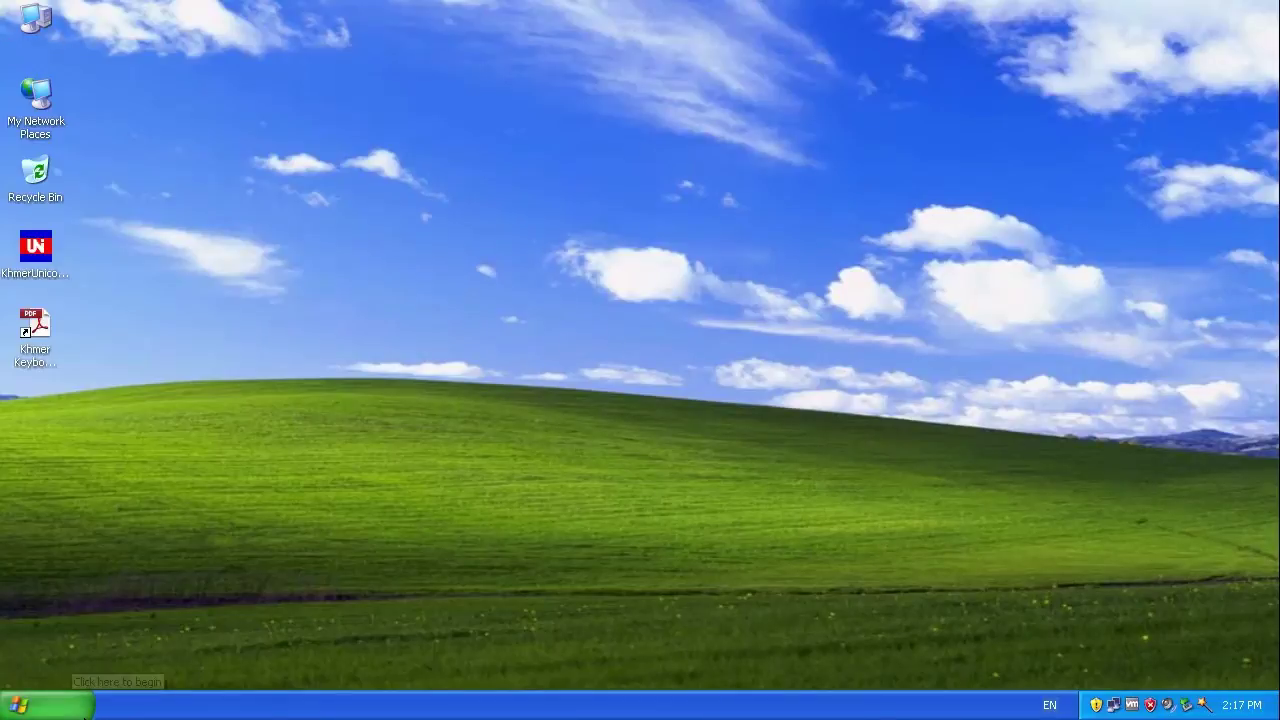
Step: Open Khmer Unicode Watcher to check the system compatibility, including the usp10.dll version
{"action": "left_click", "coordinate": [88, 704]}
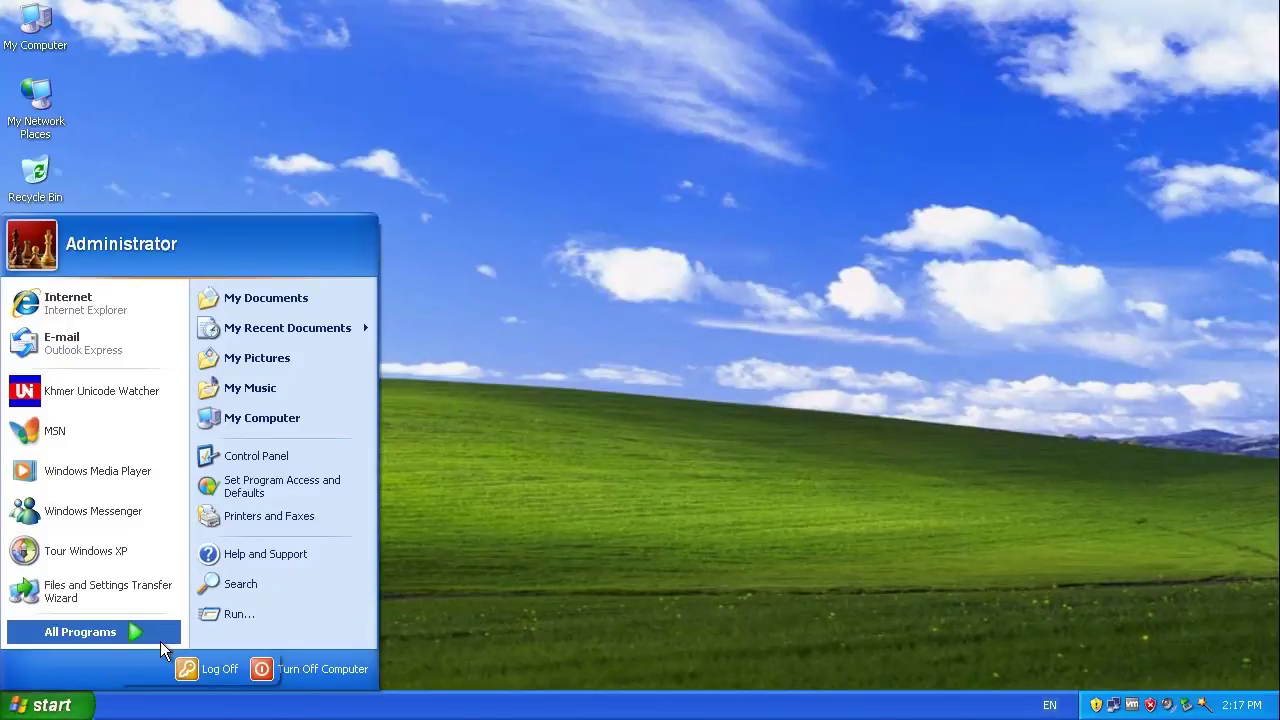
{"action": "mouse_move", "coordinate": [152, 641]}
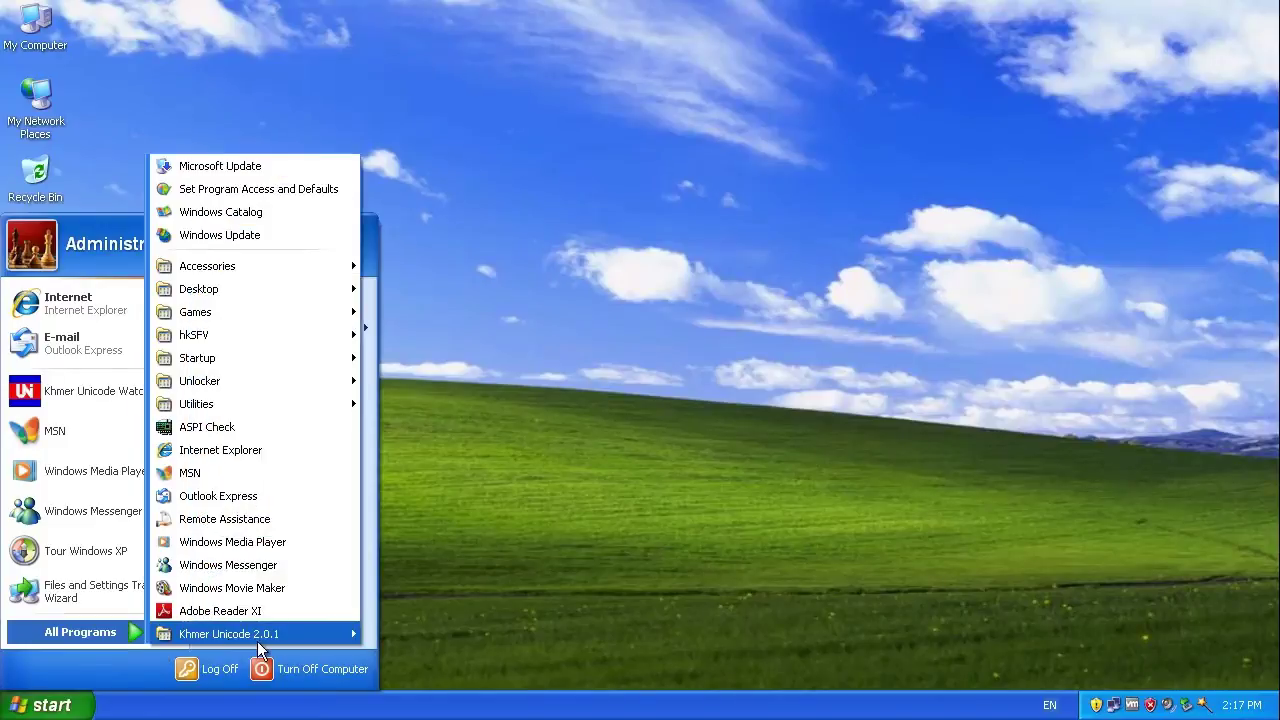
{"action": "mouse_move", "coordinate": [306, 641]}
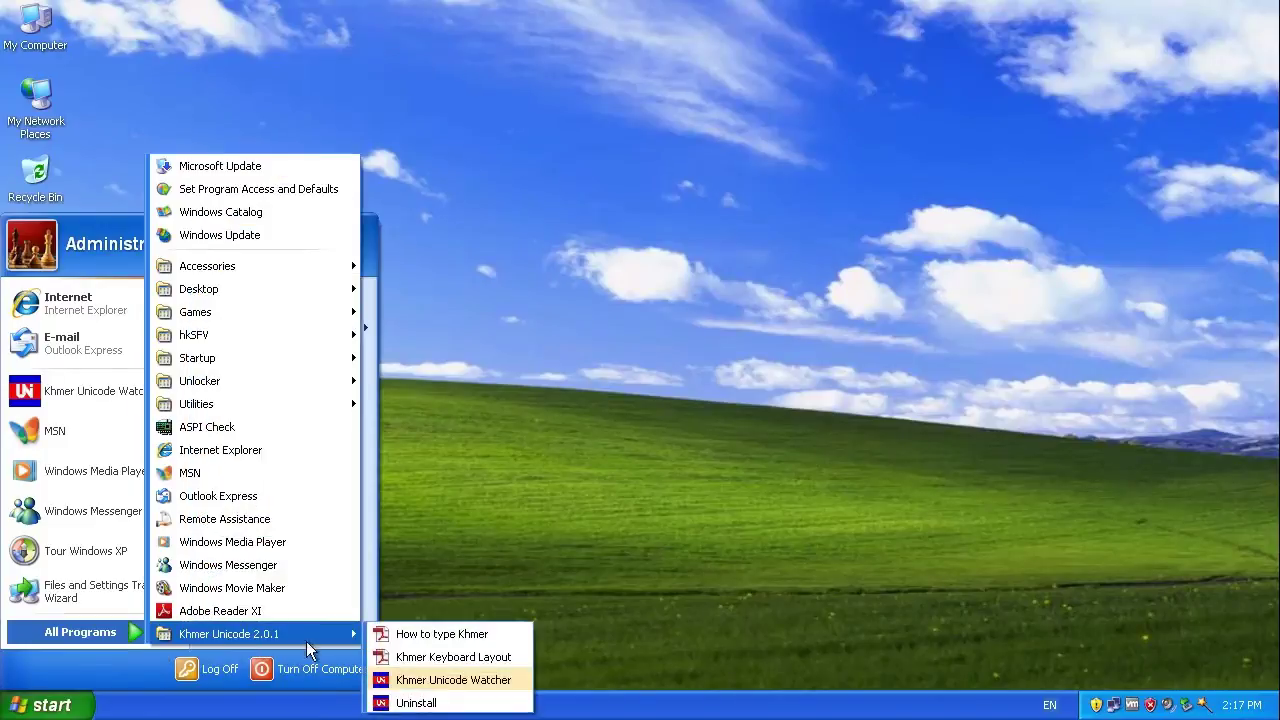
{"action": "left_click", "coordinate": [457, 682]}
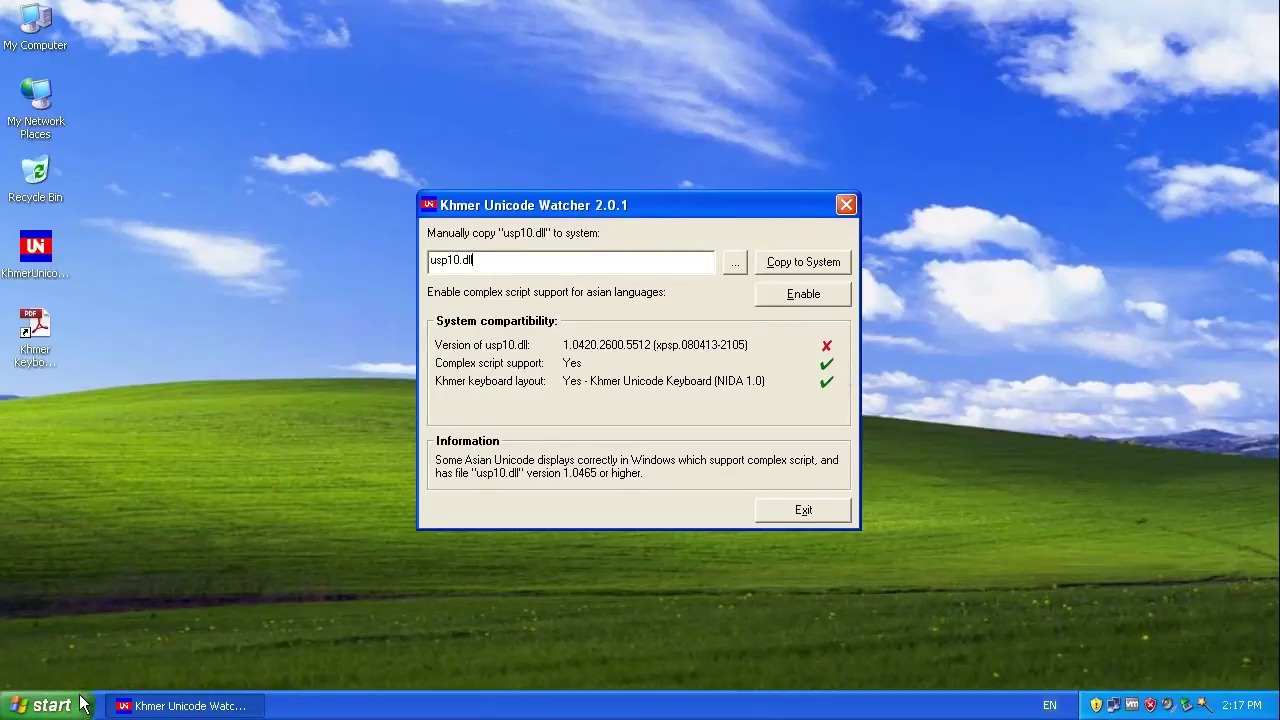
Step: Copy the usp10.dll file from C:\Program Files\Khmer Unicode 2.0.1
{"action": "left_click", "coordinate": [40, 705]}
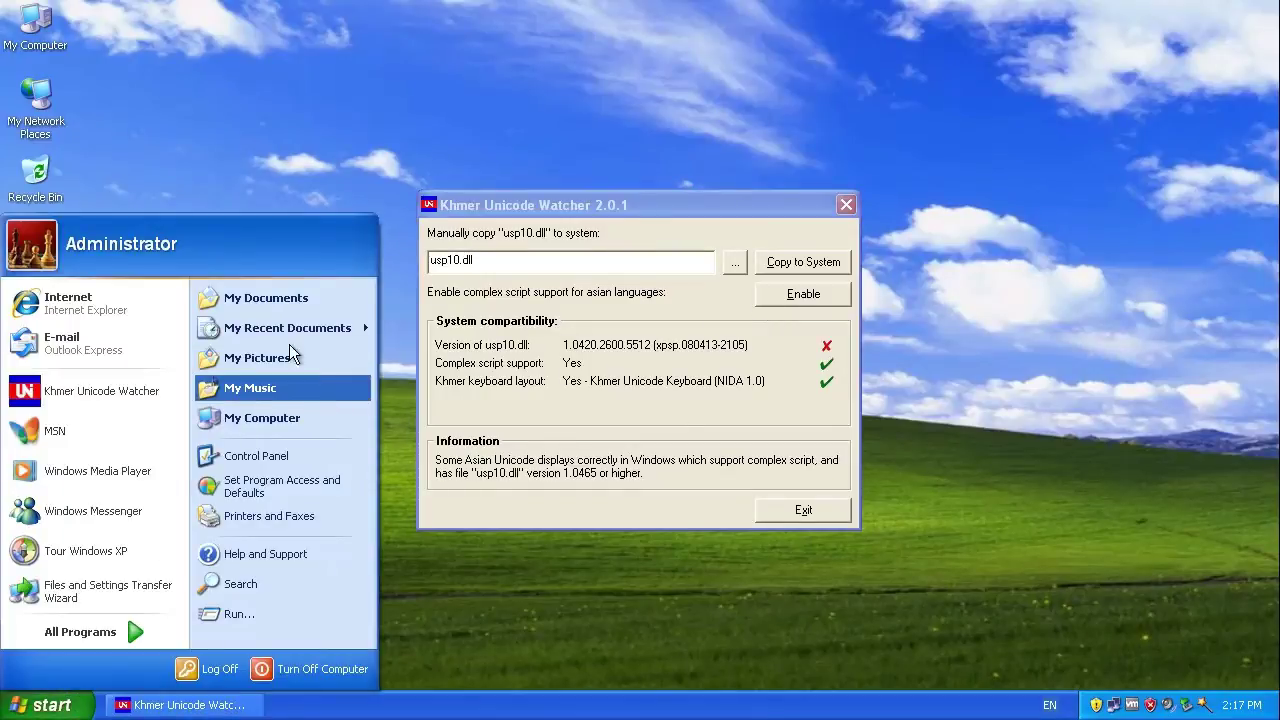
{"action": "left_click", "coordinate": [347, 133]}
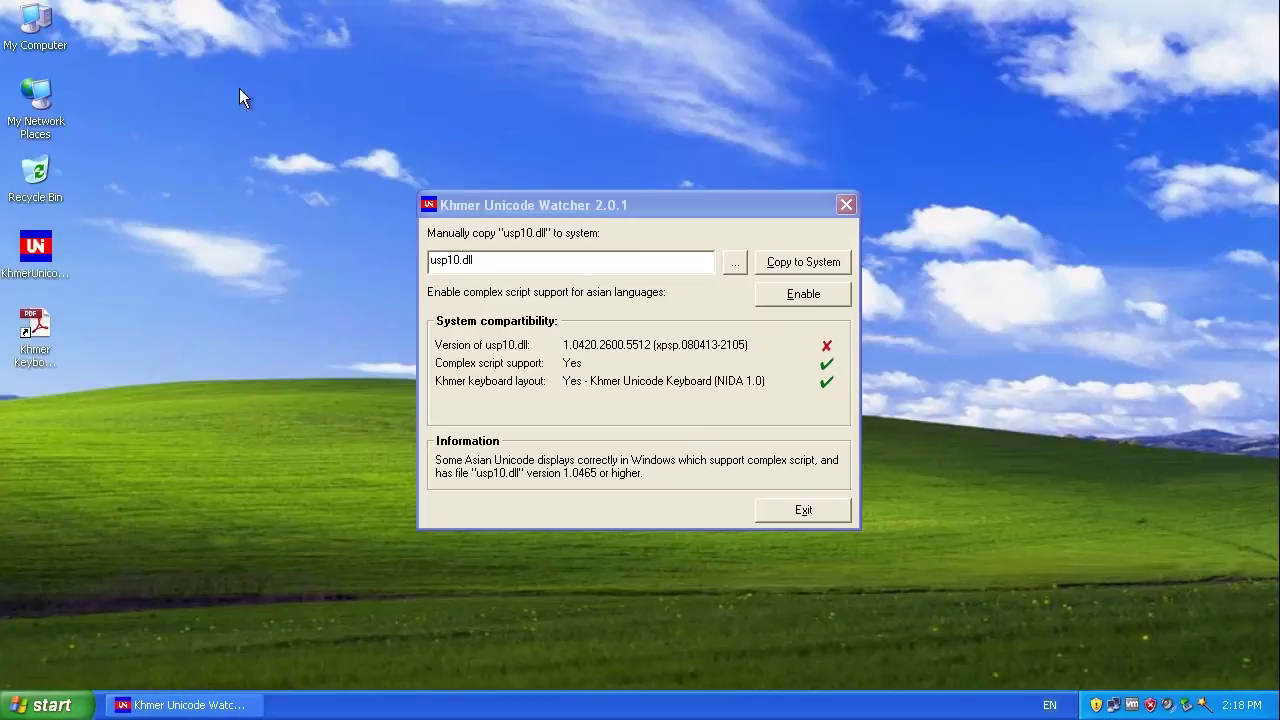
{"action": "double_click", "coordinate": [63, 45]}
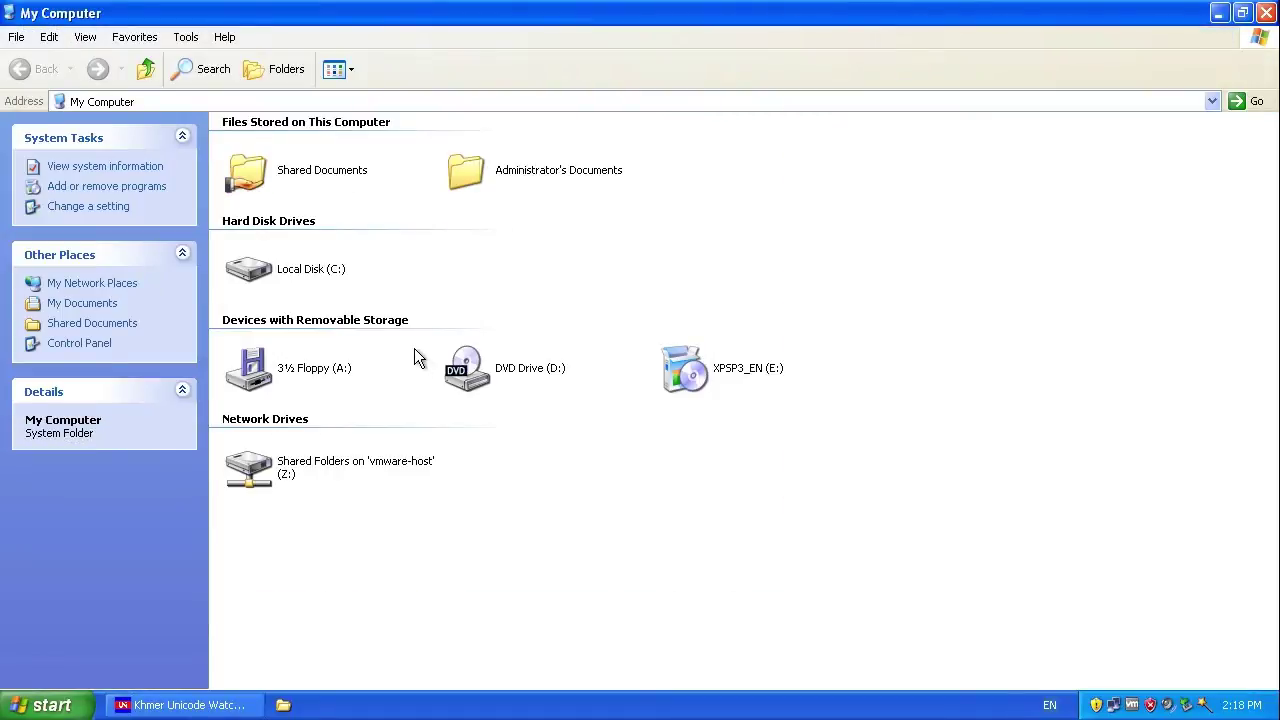
{"action": "double_click", "coordinate": [305, 269]}
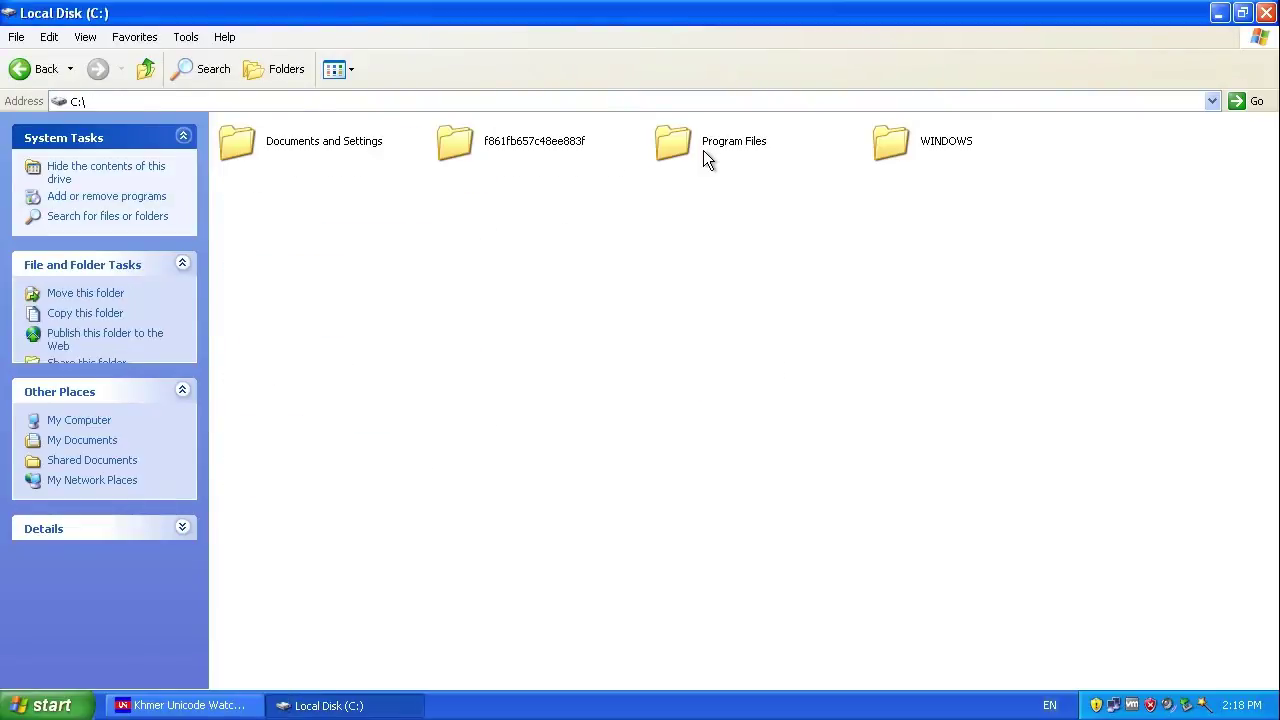
{"action": "double_click", "coordinate": [703, 150]}
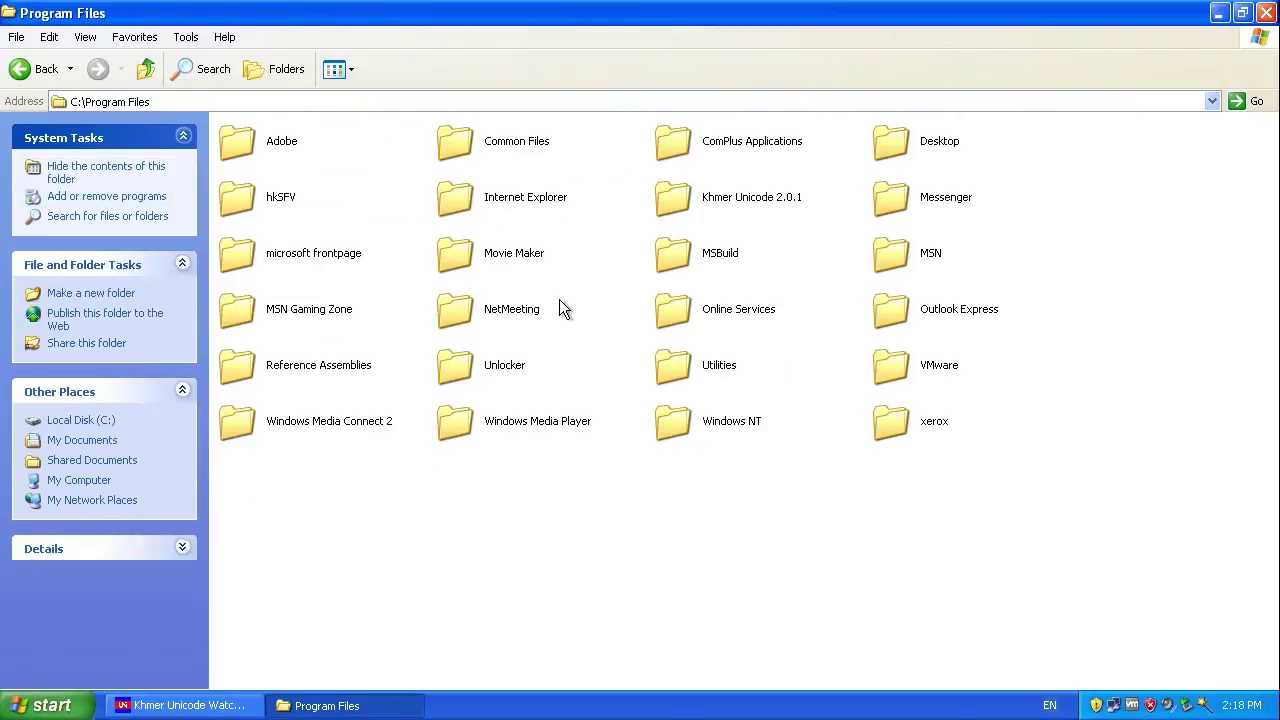
{"action": "double_click", "coordinate": [682, 215]}
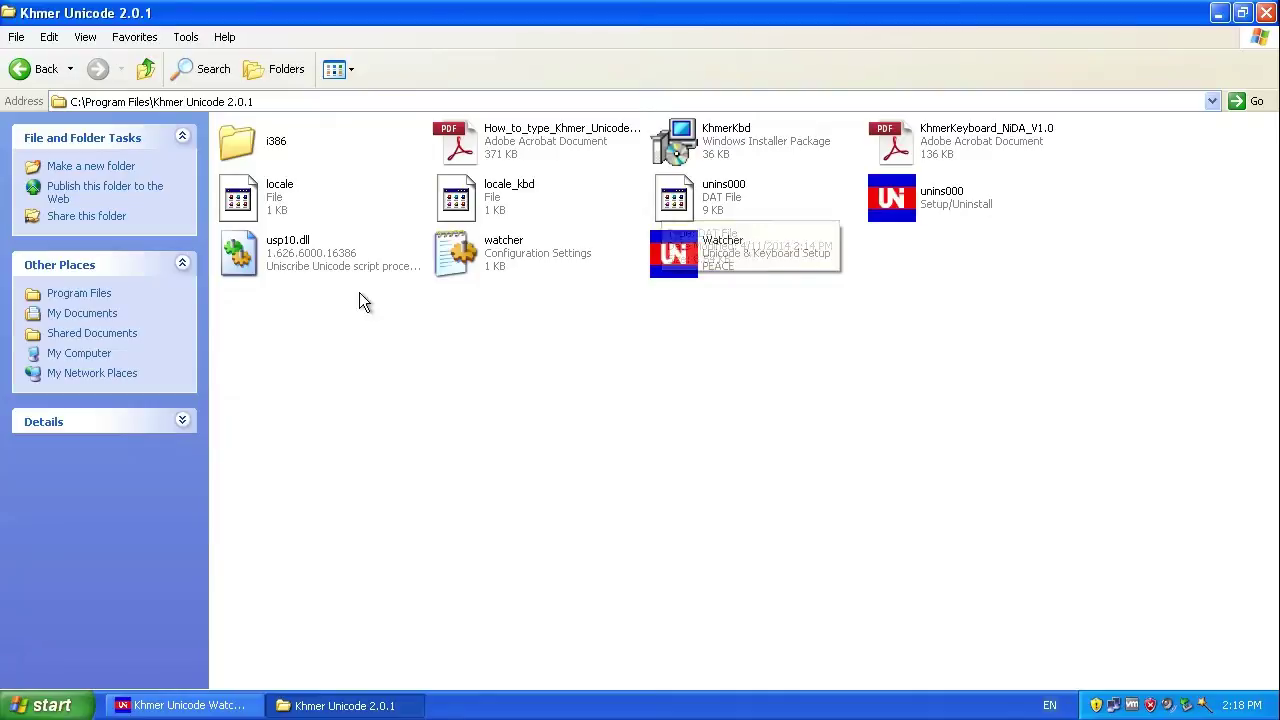
{"action": "left_click", "coordinate": [288, 259]}
{"action": "right_click", "coordinate": [282, 252]}
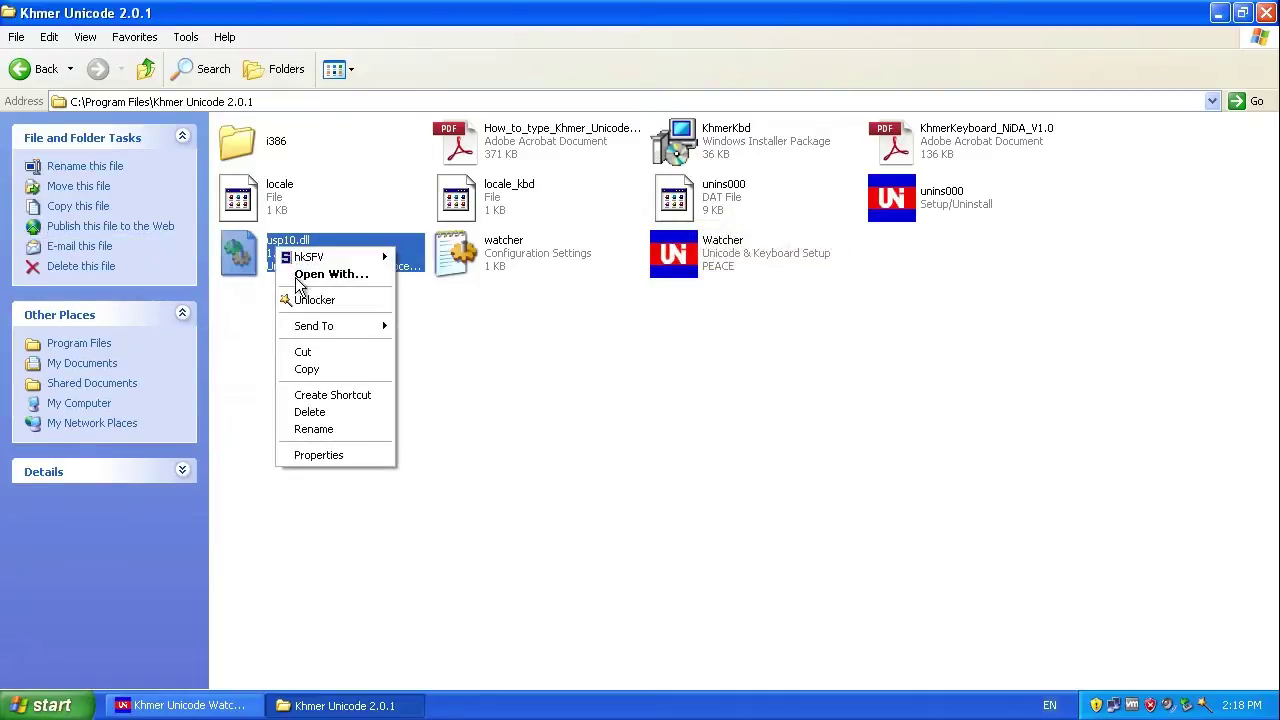
{"action": "left_click", "coordinate": [318, 370]}
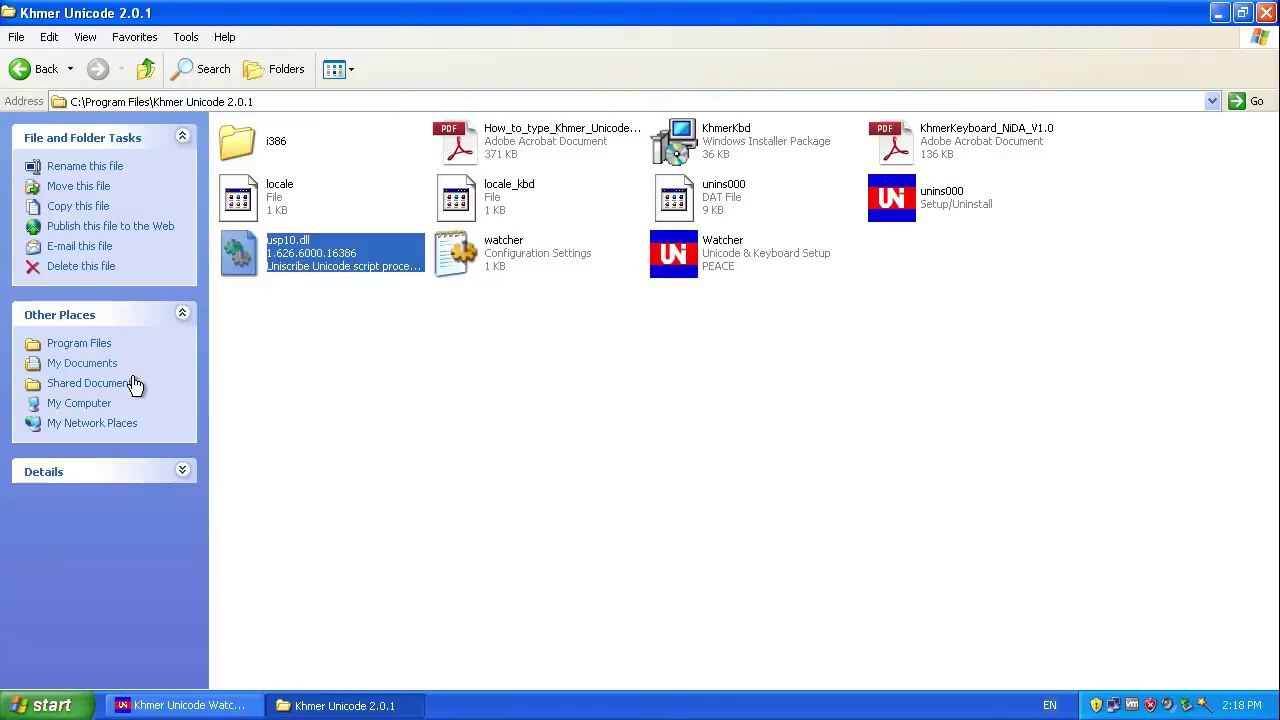
Step: Paste usp10.dll into C:\WINDOWS\system32, replacing the existing file, and close the folder window
{"action": "left_click", "coordinate": [111, 408]}
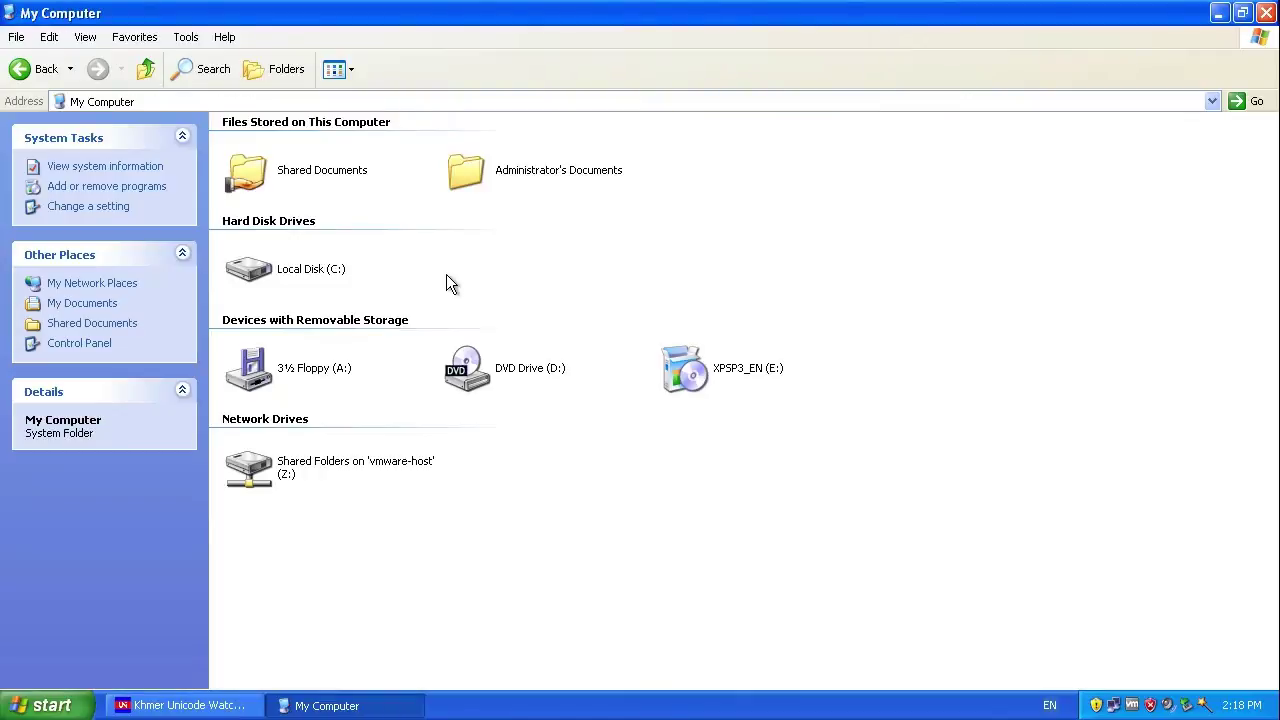
{"action": "double_click", "coordinate": [333, 279]}
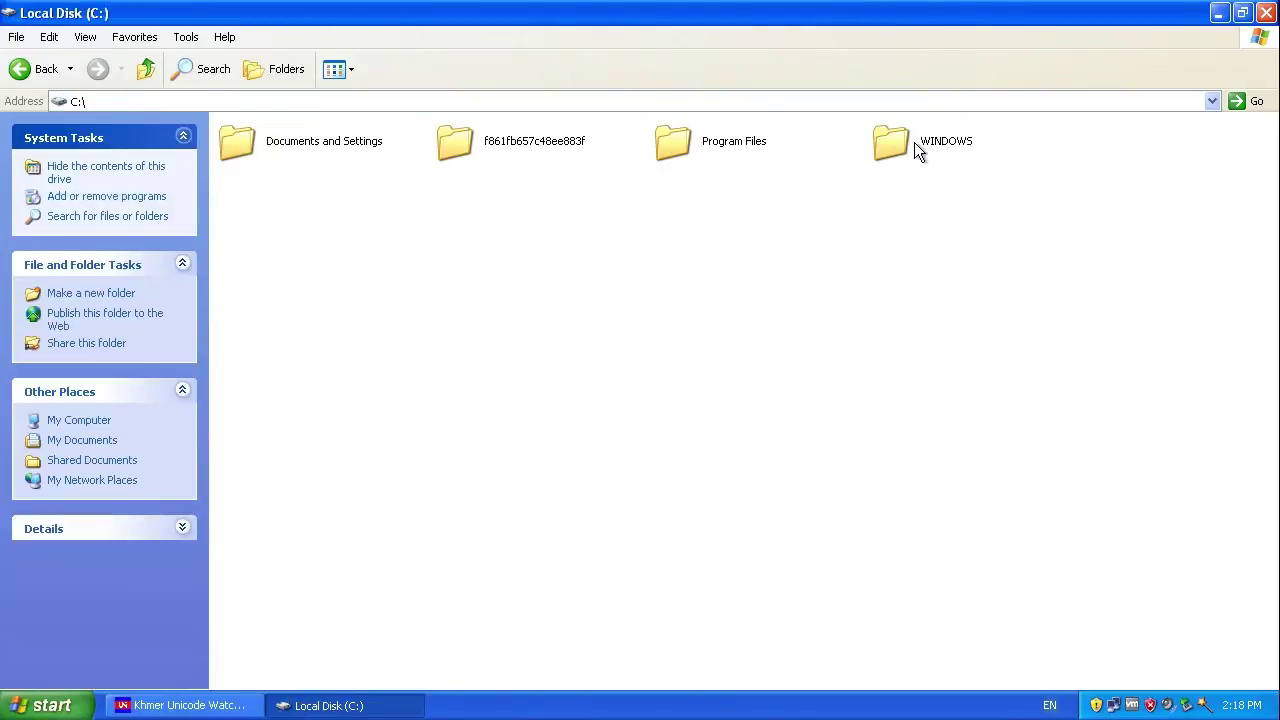
{"action": "double_click", "coordinate": [918, 150]}
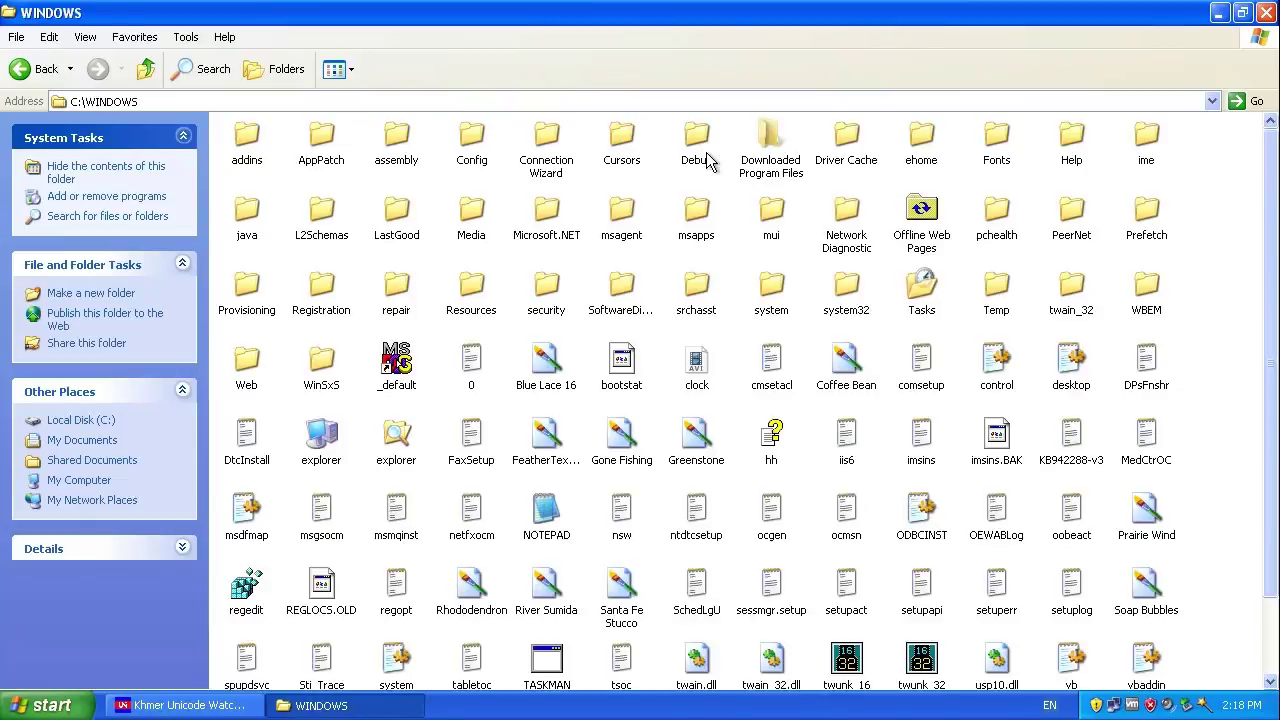
{"action": "double_click", "coordinate": [866, 292]}
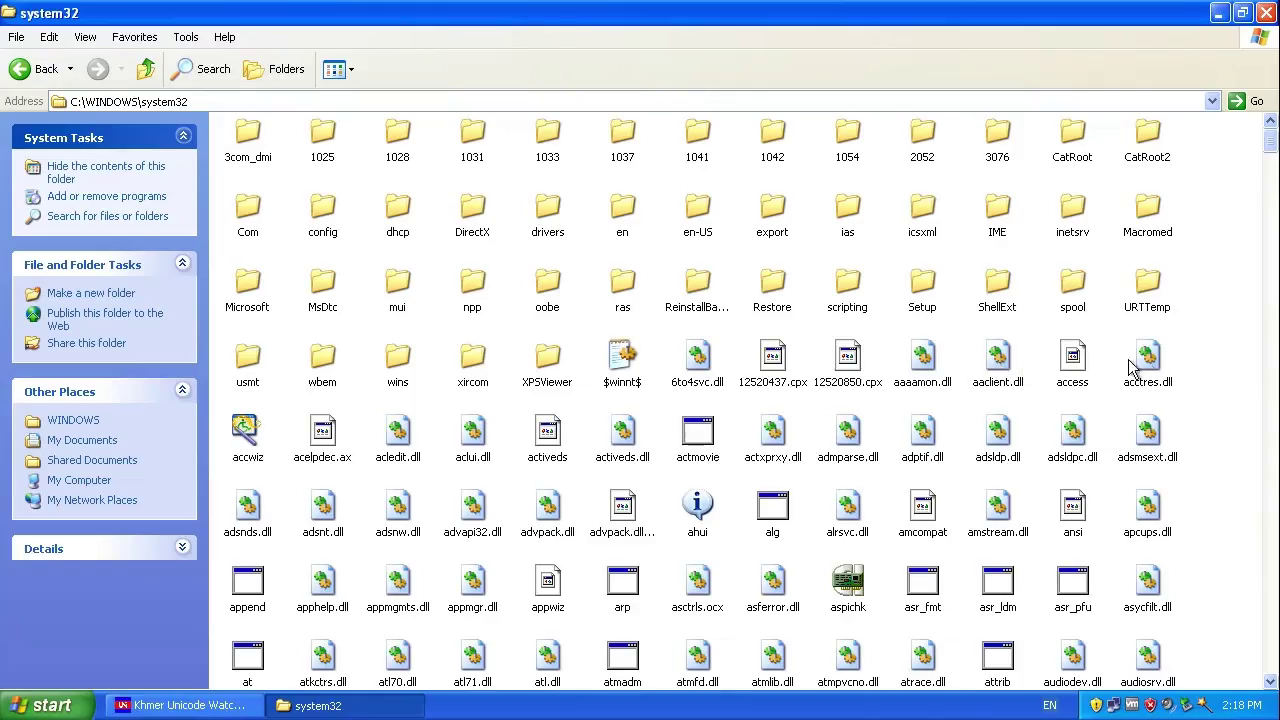
{"action": "right_click", "coordinate": [1238, 362]}
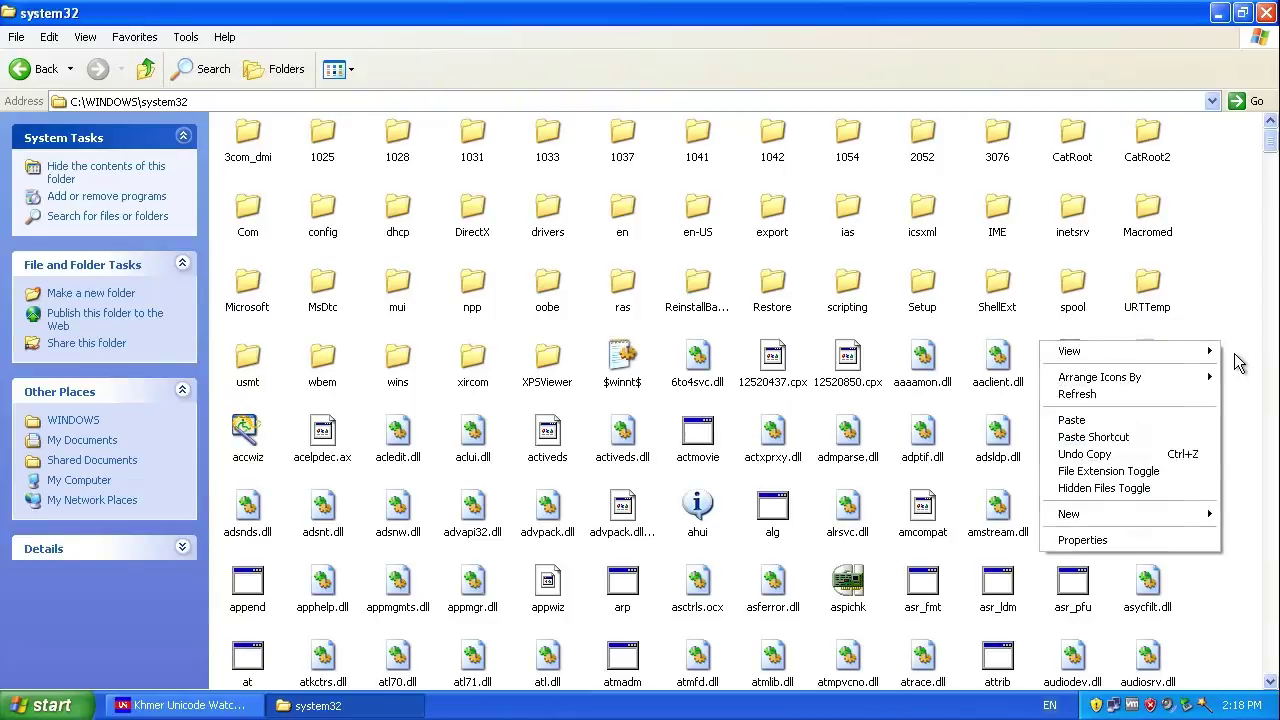
{"action": "left_click", "coordinate": [1100, 424]}
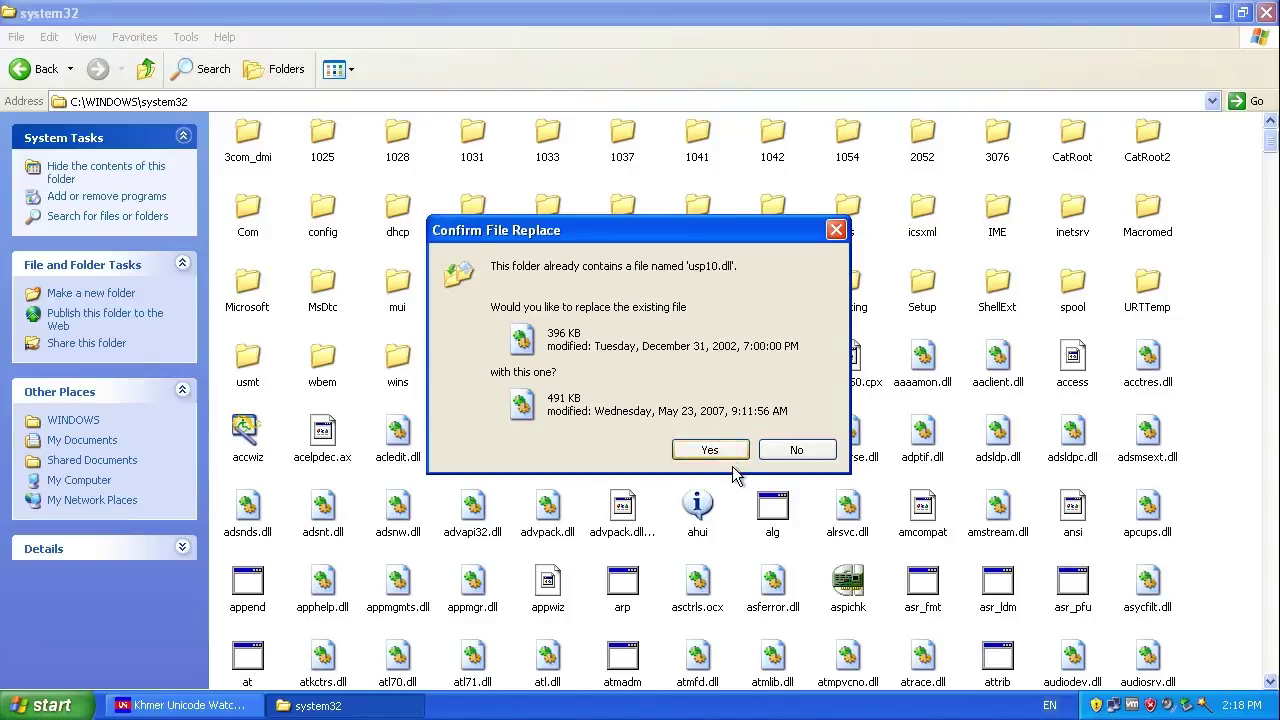
{"action": "key", "text": "Return"}
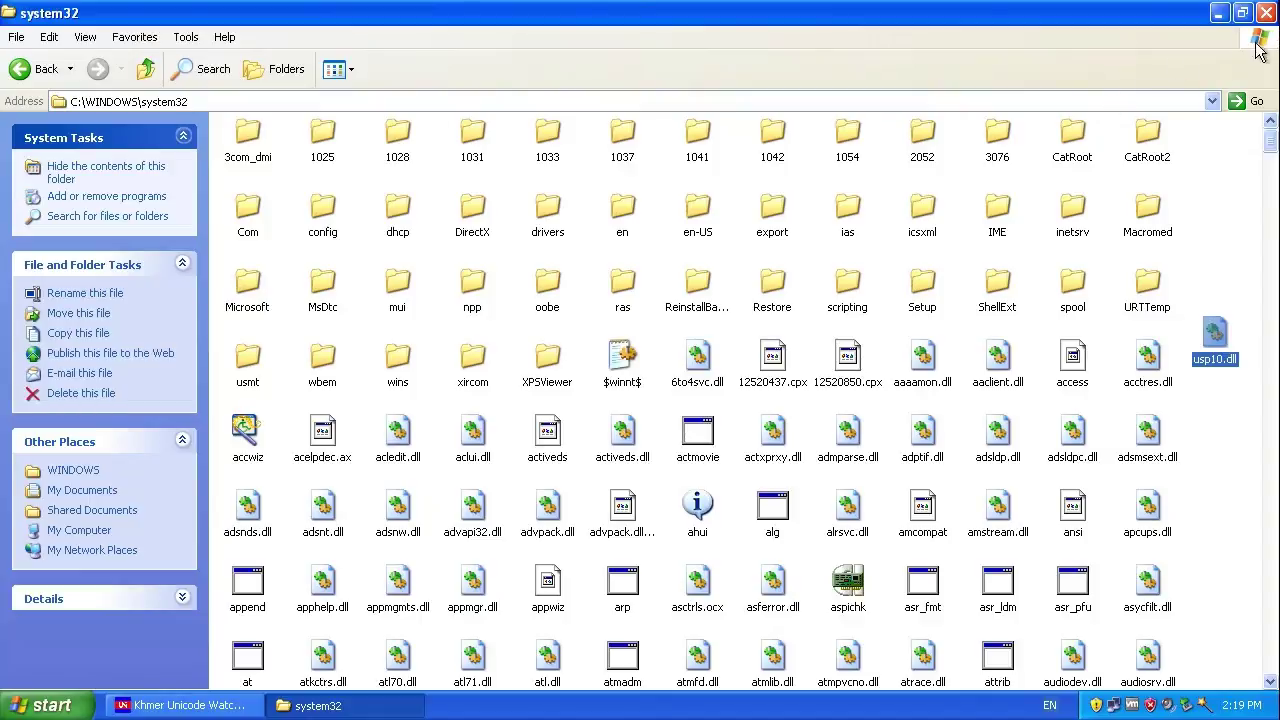
{"action": "left_click", "coordinate": [1265, 12]}
Step: Refresh the desktop and close Khmer Unicode Watcher
{"action": "right_click", "coordinate": [1034, 148]}
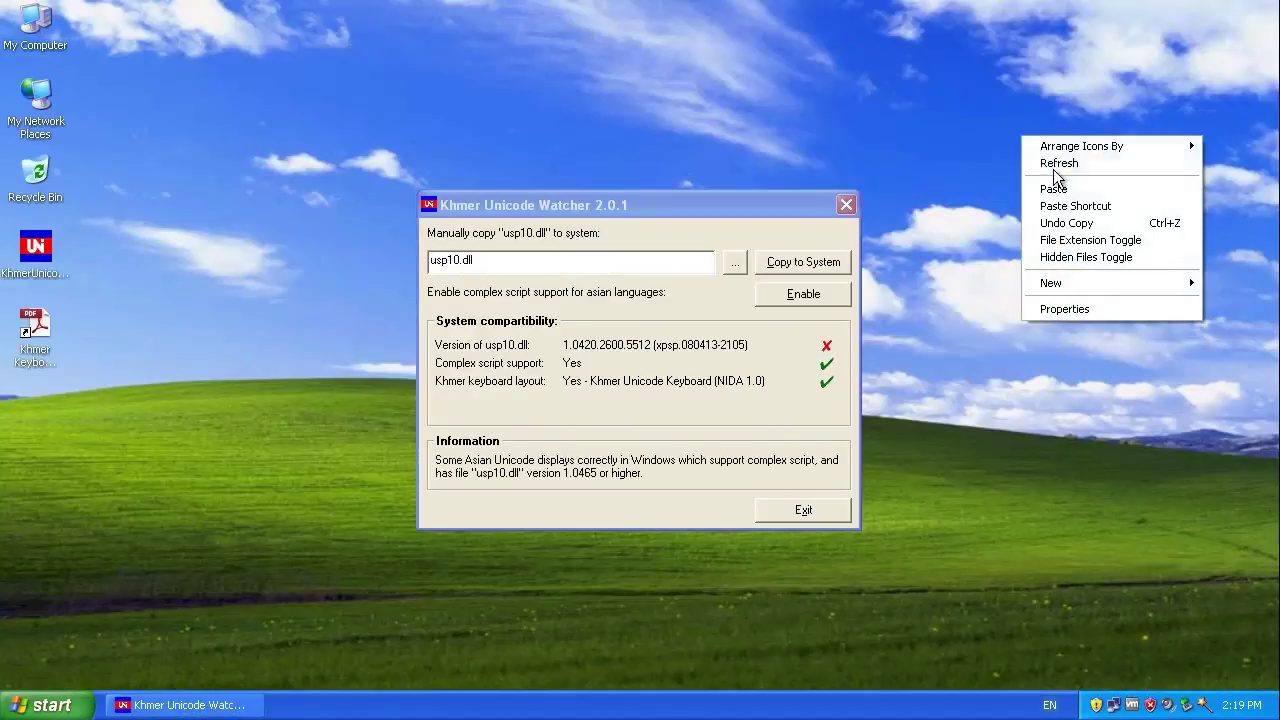
{"action": "left_click", "coordinate": [1052, 164]}
{"action": "right_click", "coordinate": [1055, 171]}
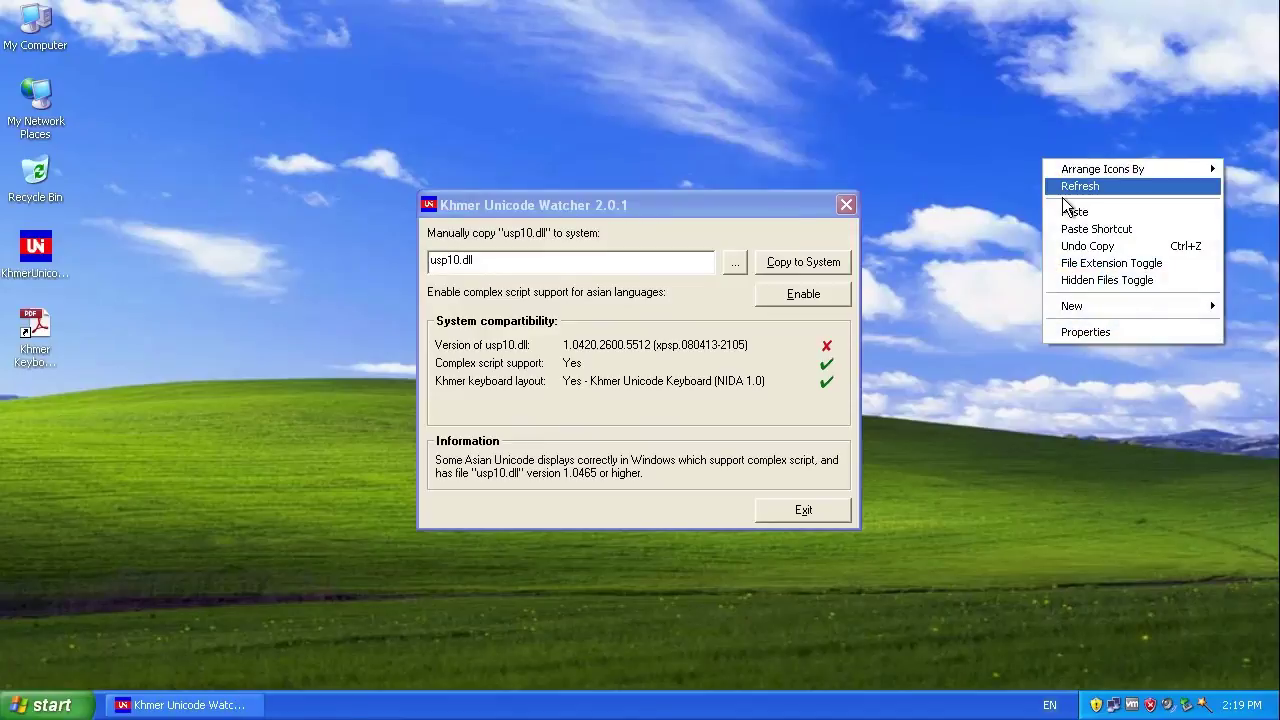
{"action": "left_click", "coordinate": [1055, 188]}
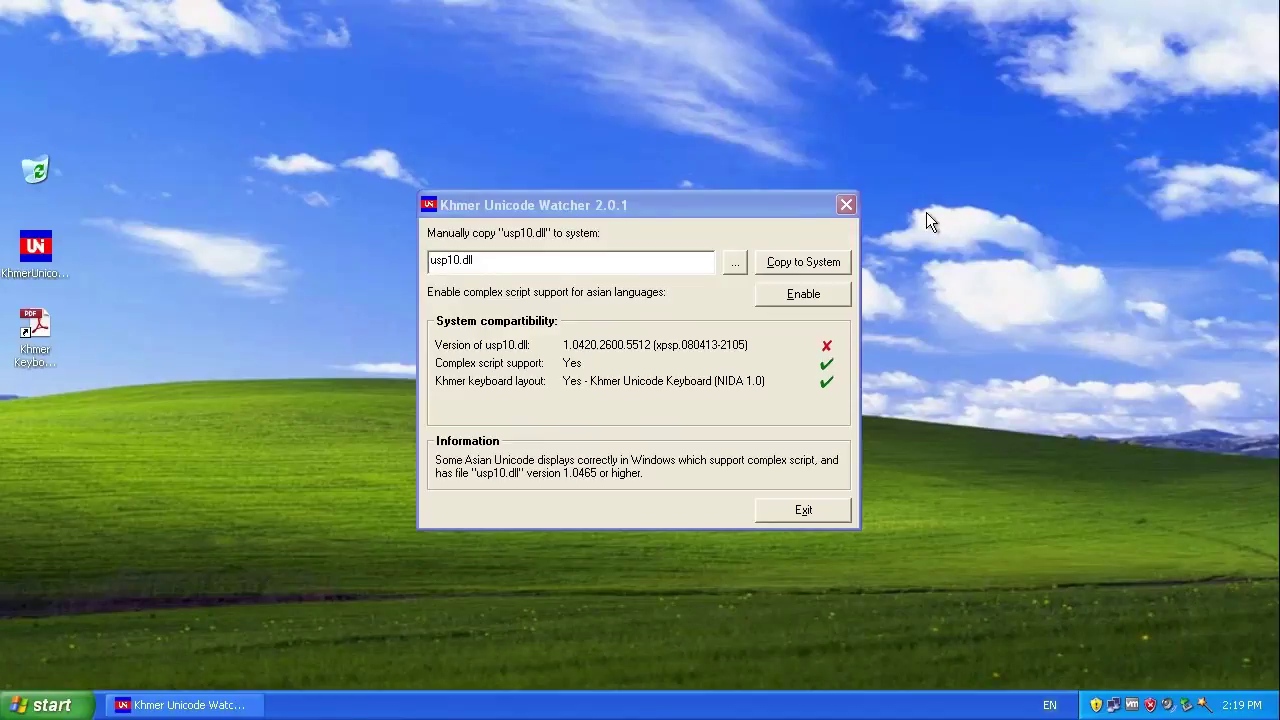
{"action": "left_click", "coordinate": [812, 223]}
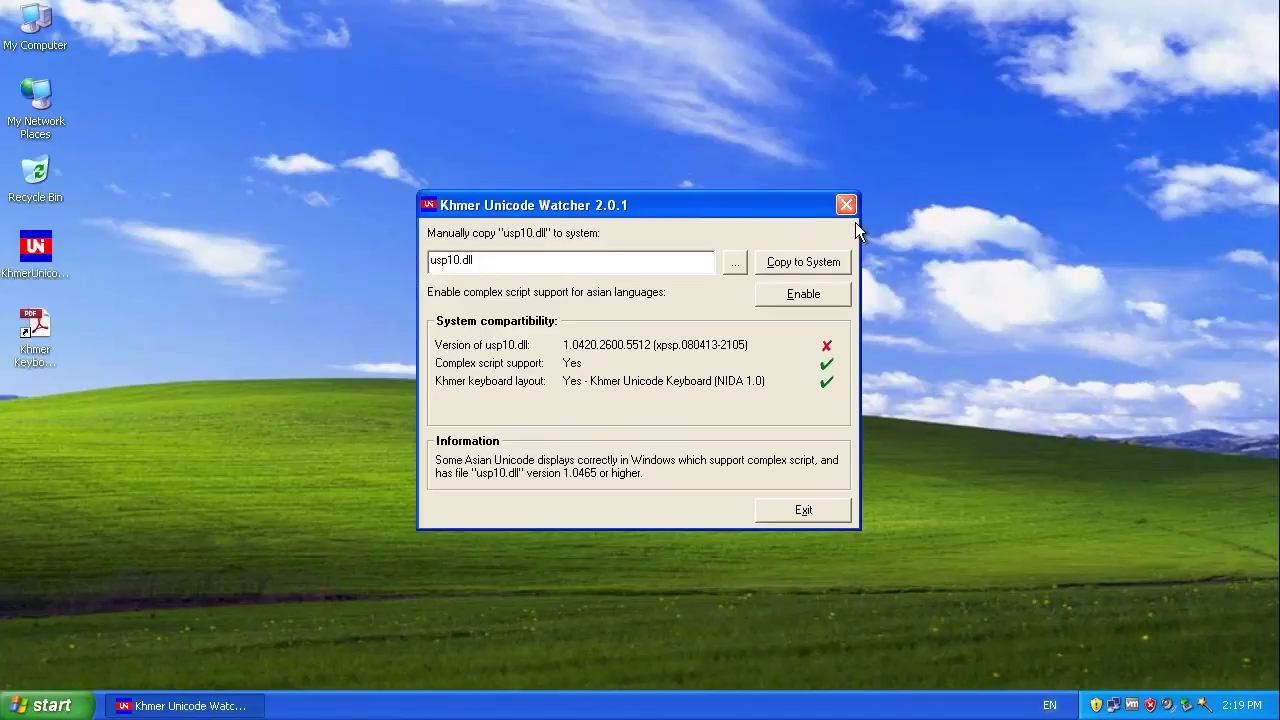
{"action": "left_click", "coordinate": [852, 212]}
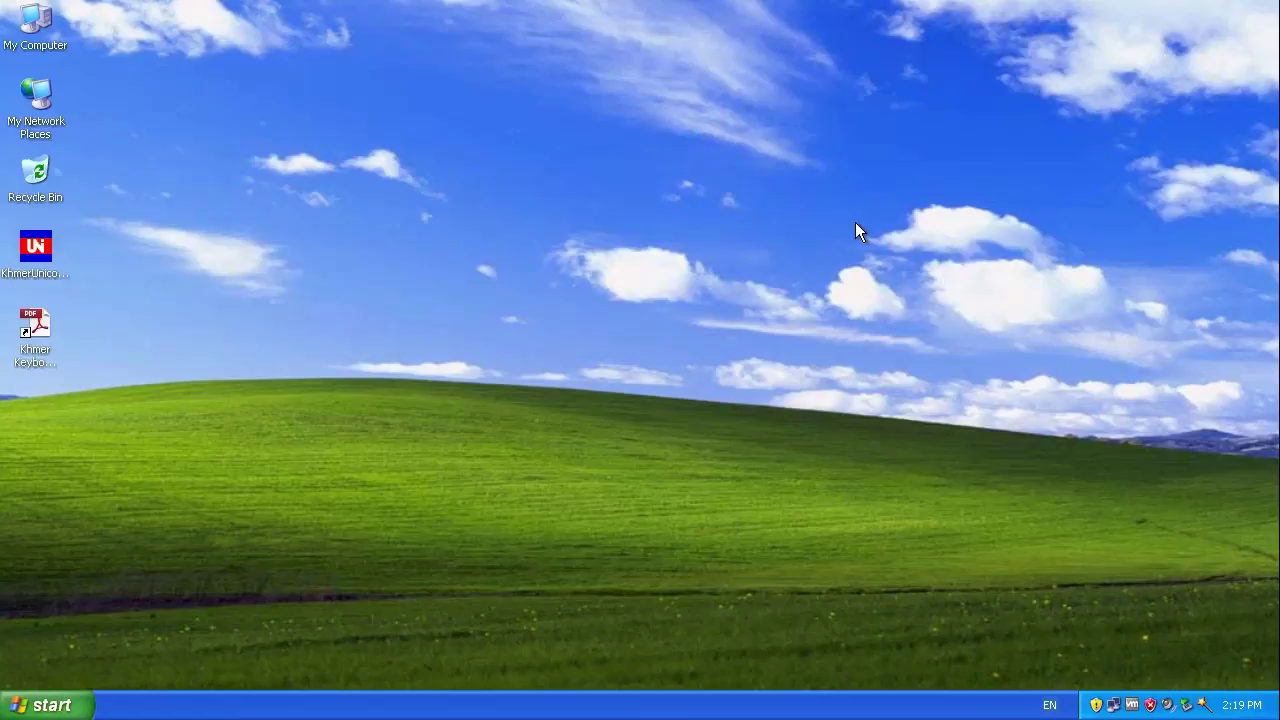
Step: Create a new folder on the desktop and clear its default name for renaming
{"action": "right_click", "coordinate": [843, 211]}
{"action": "left_click", "coordinate": [866, 244]}
{"action": "right_click", "coordinate": [853, 231]}
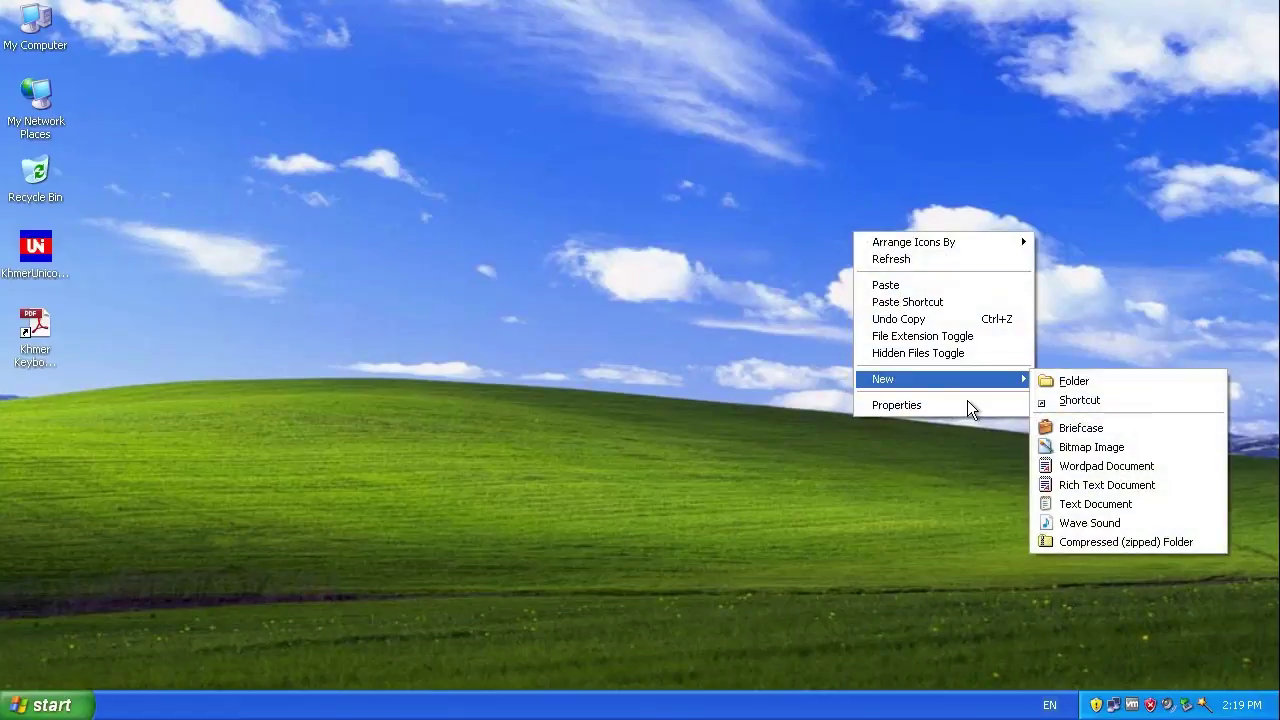
{"action": "left_click", "coordinate": [1063, 389]}
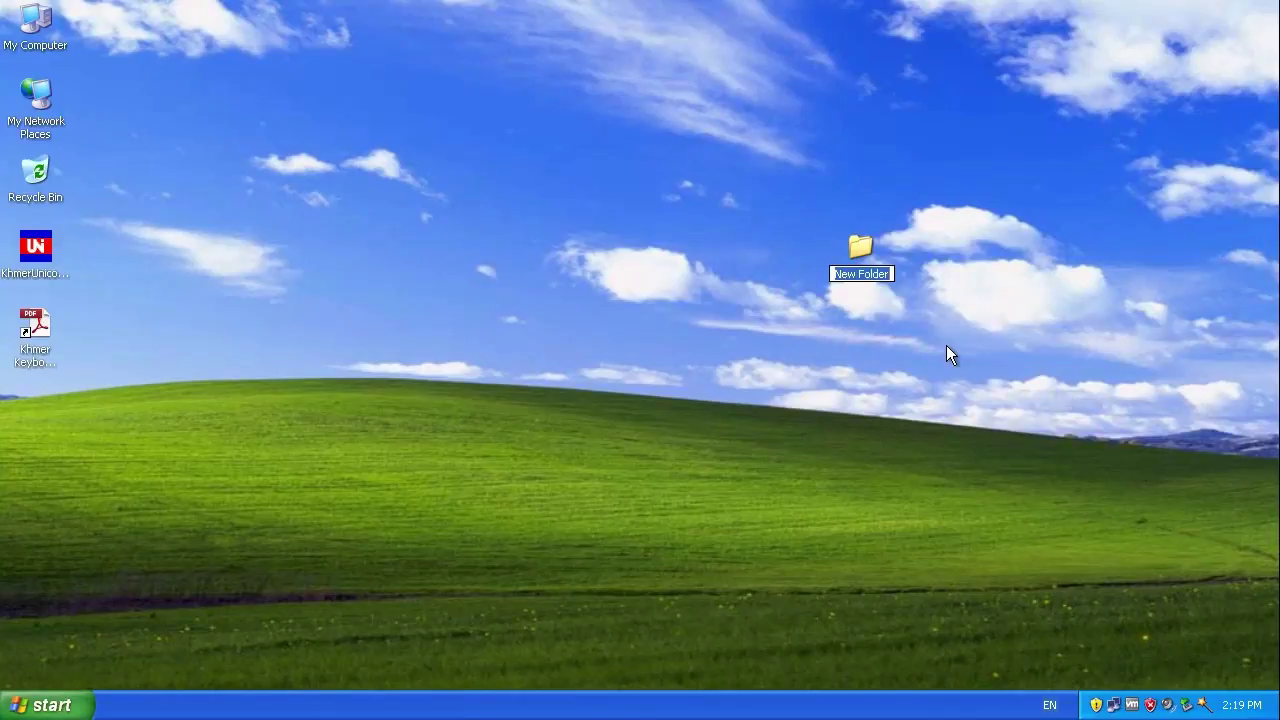
{"action": "key", "text": "BackSpace"}
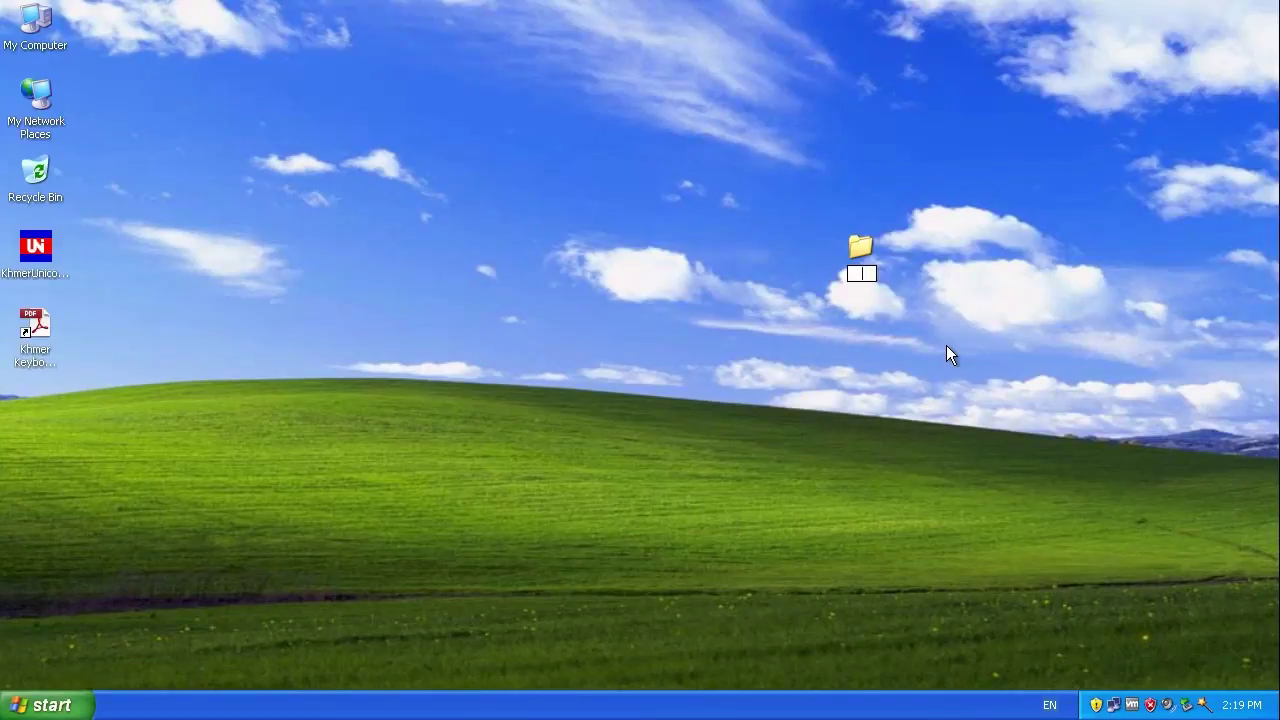
Step: Switch the input language to CA and enter Khmer characters as the new folder's name
{"action": "left_click", "coordinate": [1050, 705]}
{"action": "left_click", "coordinate": [1063, 666]}
{"action": "type", "text": "កកក"}
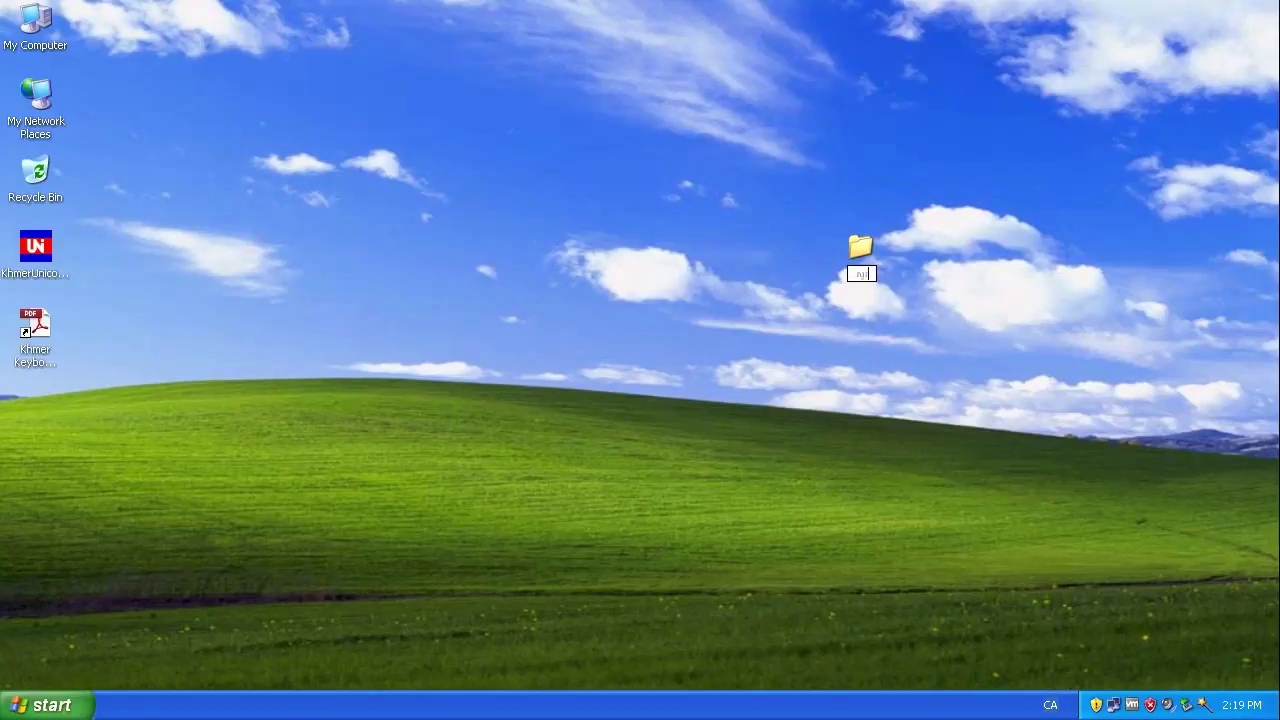